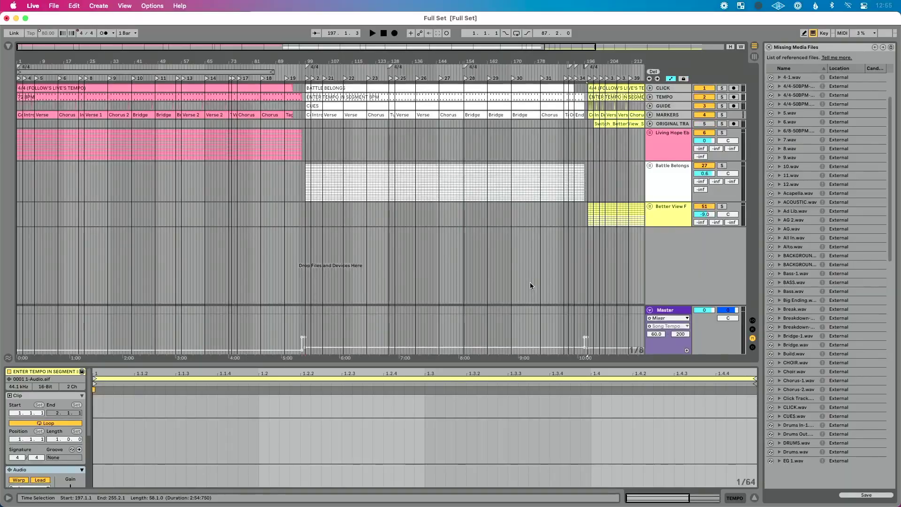
# Start a new Live Set from the open Full Set.
pyautogui.press('super+n')
# Discard the Full Set changes and browse to Desktop > Samples > MultiTracks.
pyautogui.click(530, 283)
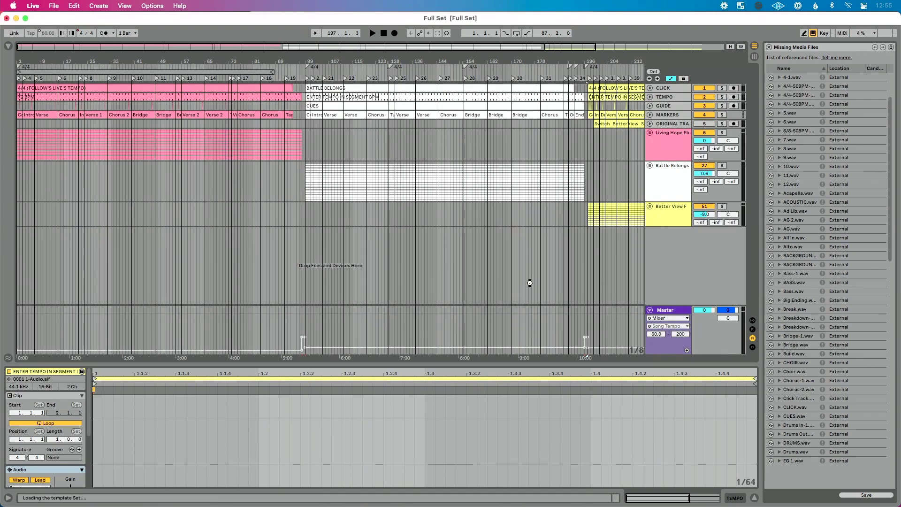
pyautogui.click(8, 46)
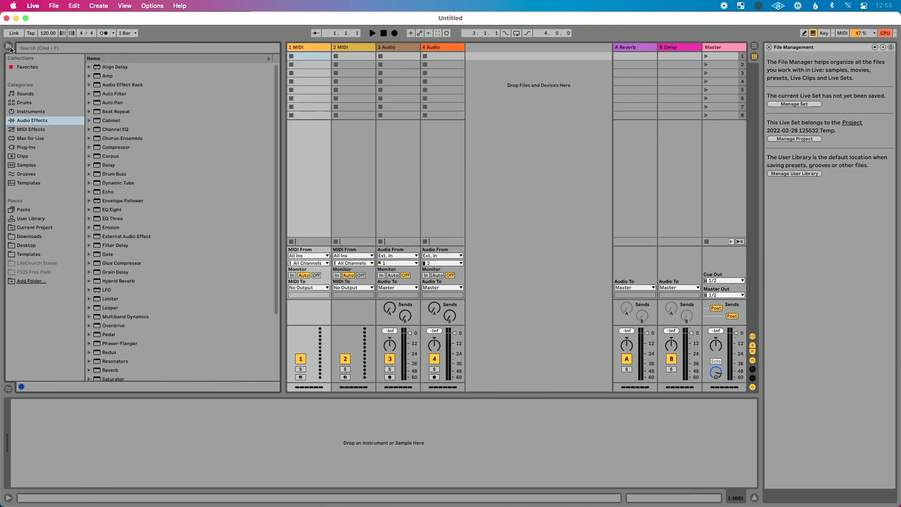
pyautogui.click(42, 244)
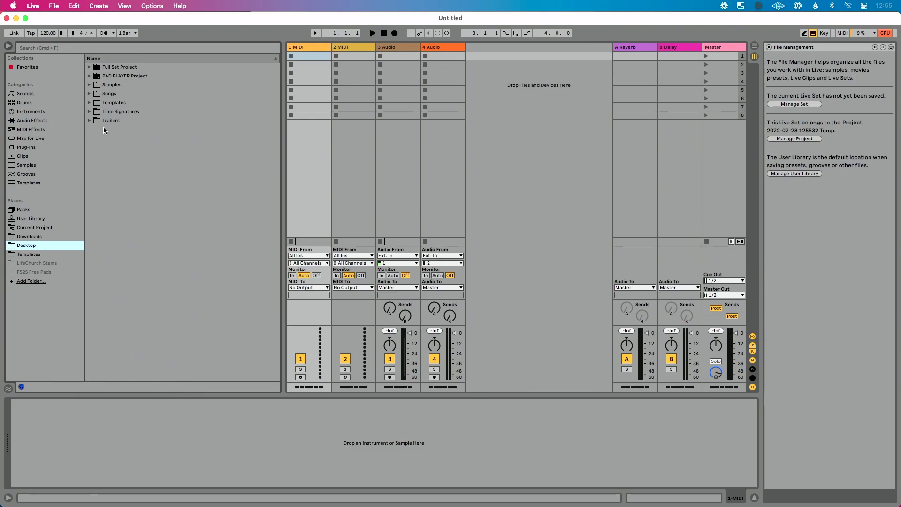
pyautogui.click(89, 85)
pyautogui.click(95, 94)
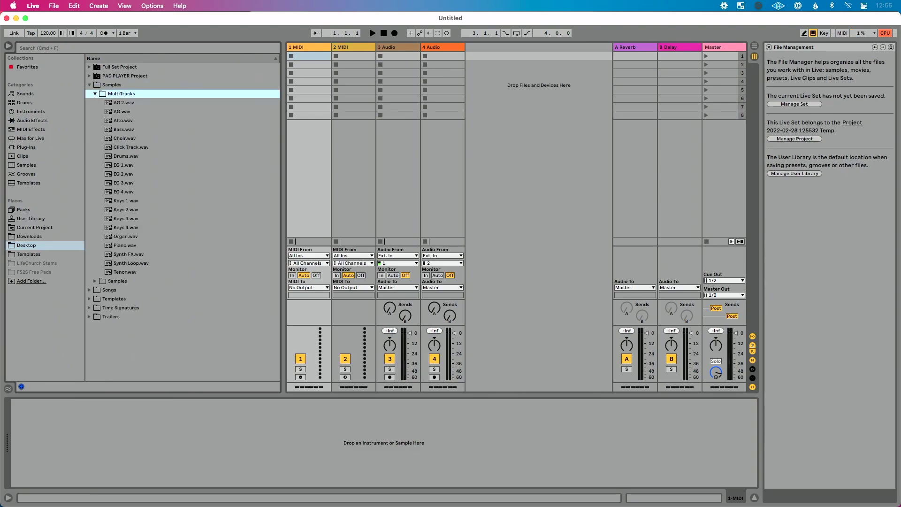
# Drop AG 2.wav onto track 3 as a clip, hide the Browser, and begin Save As.
pyautogui.click(117, 102)
pyautogui.moveTo(118, 102); pyautogui.dragTo(403, 57)
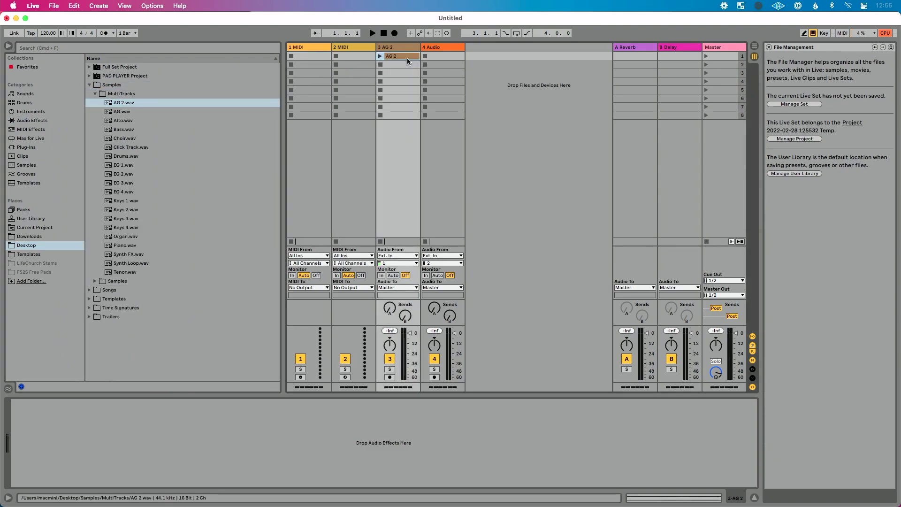
pyautogui.click(8, 46)
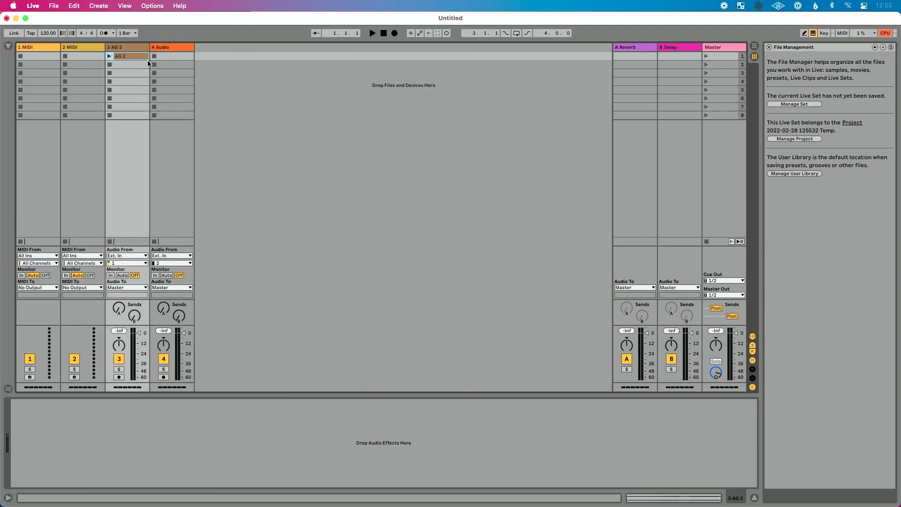
pyautogui.press('super+s')
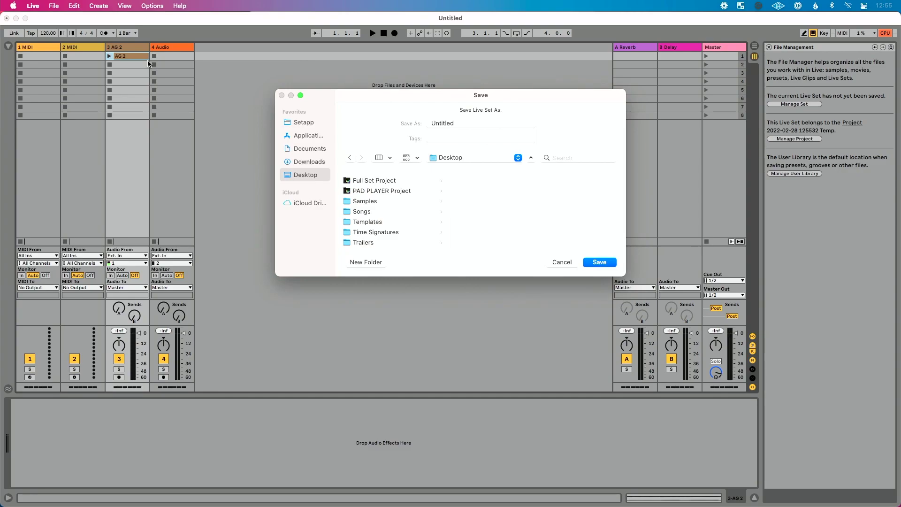
# Name the set 'Will's Live Set' and save it to the Desktop.
pyautogui.click(449, 122)
pyautogui.write("Will's")
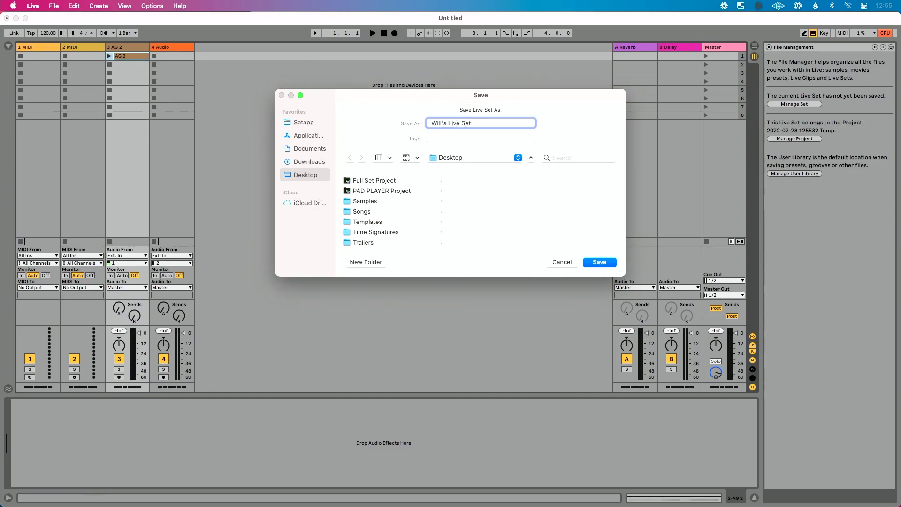
pyautogui.write(' Live Set')
pyautogui.press('Return')
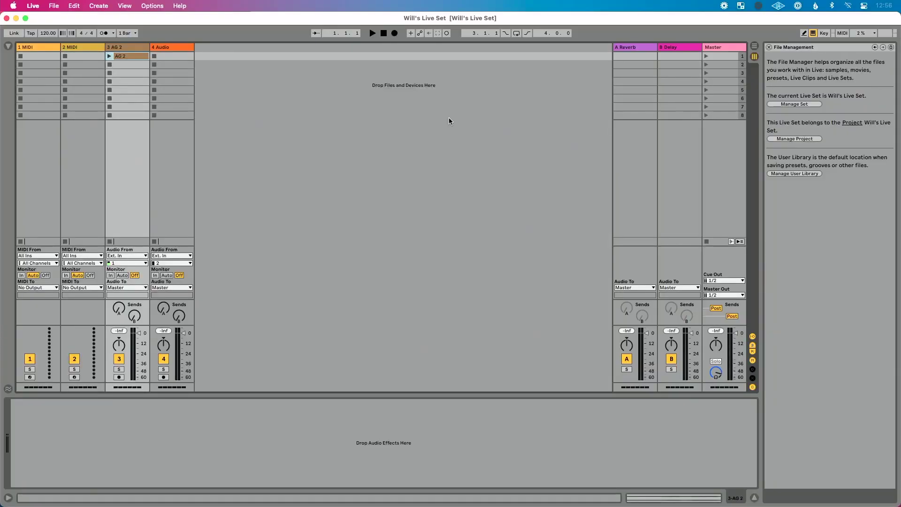
# Check the new Will's Live Set Project folder in Finder, then return to Live.
pyautogui.press('super+Tab')
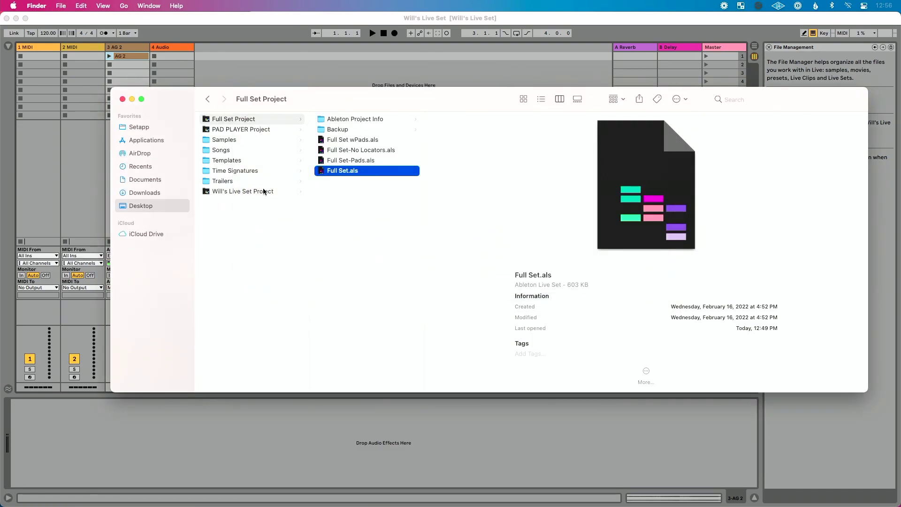
pyautogui.click(264, 191)
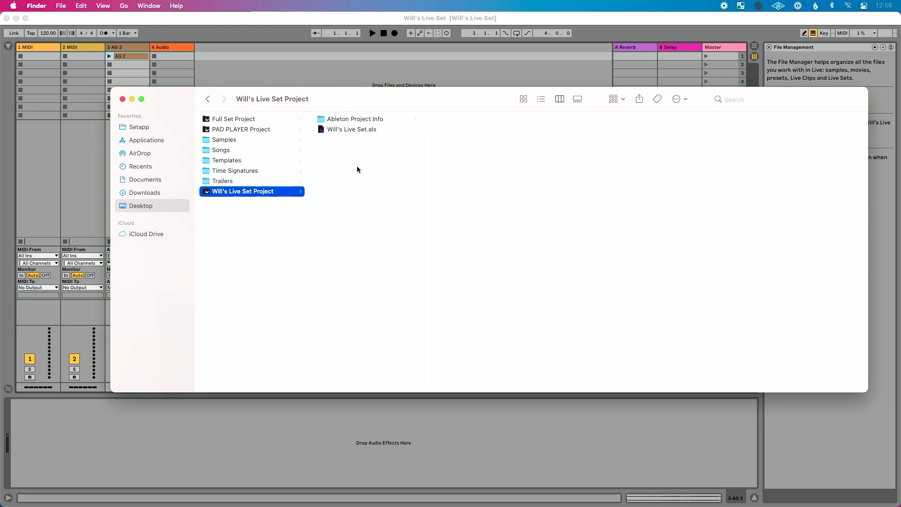
pyautogui.click(282, 61)
# Run Collect All and Save, confirming media files are copied into the project.
pyautogui.click(55, 6)
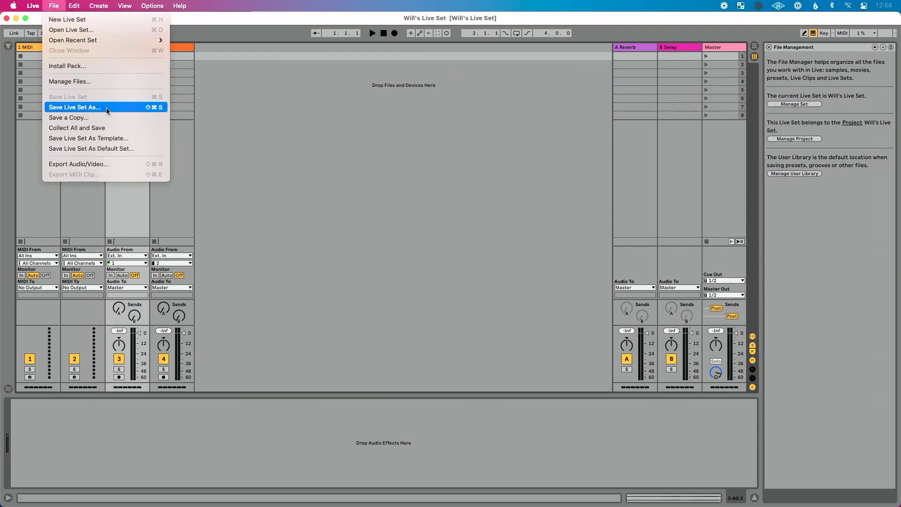
pyautogui.click(114, 127)
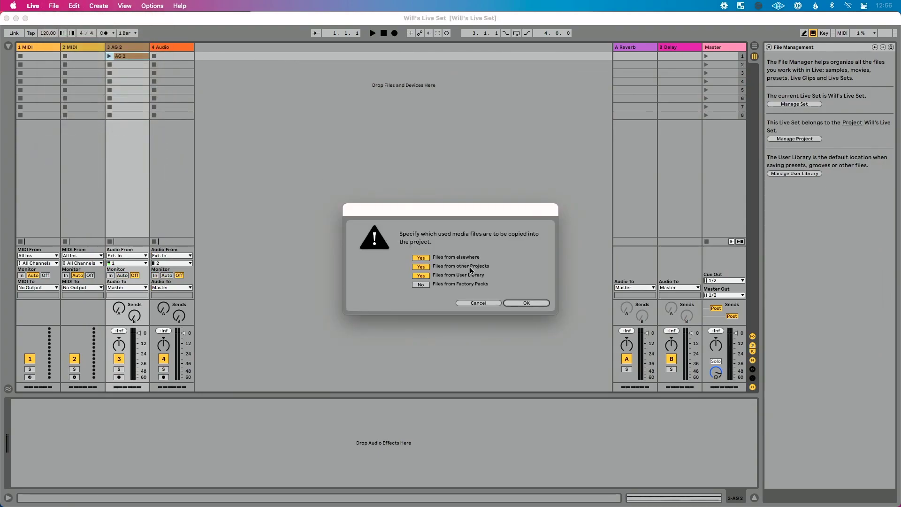
pyautogui.click(526, 303)
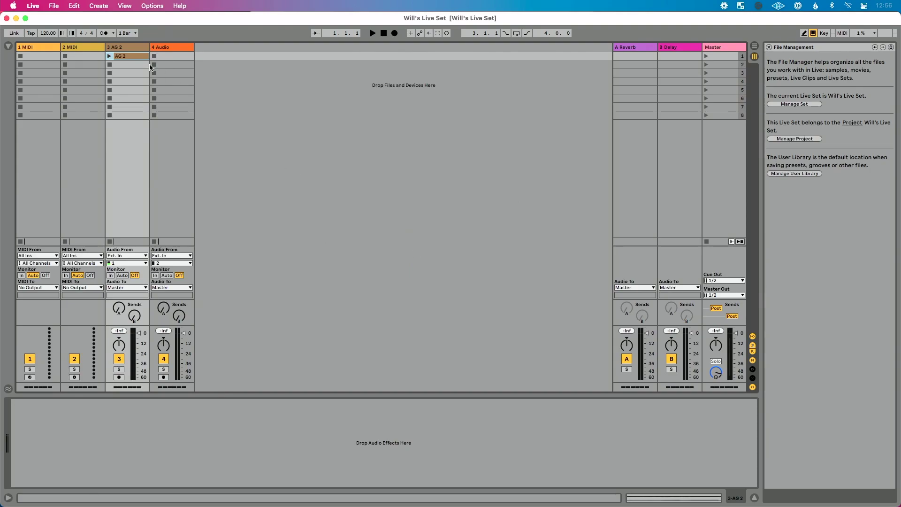
pyautogui.press('super+Tab')
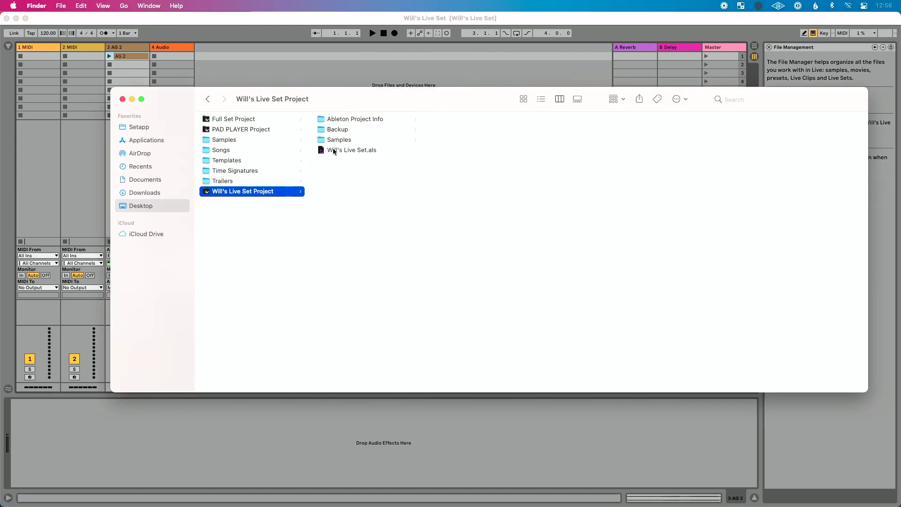
# Verify AG 2.wav is in the project's Samples › Imported folder, then browse the Desktop's Songs folder.
pyautogui.click(349, 140)
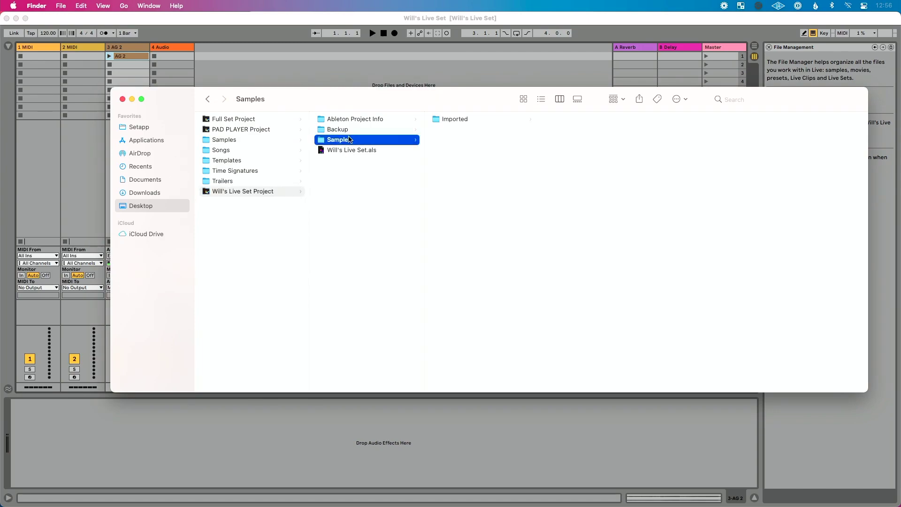
pyautogui.click(455, 119)
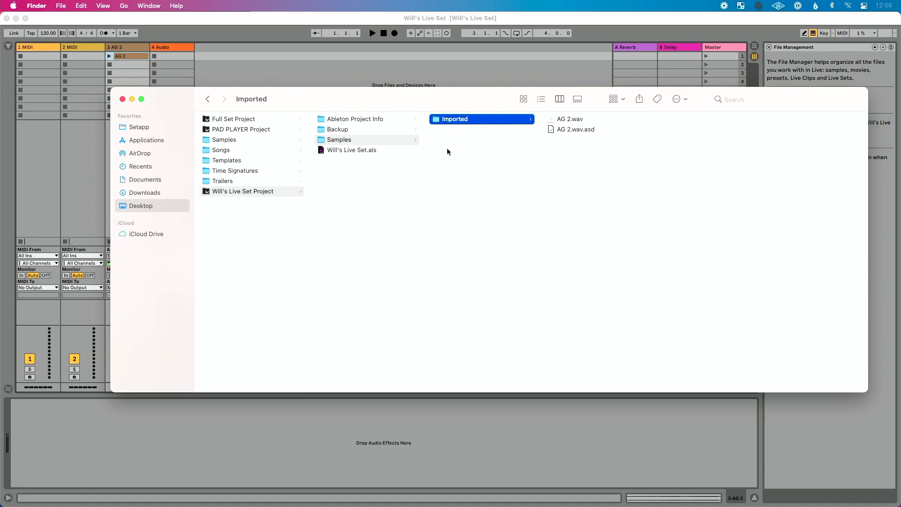
pyautogui.press('super+Tab')
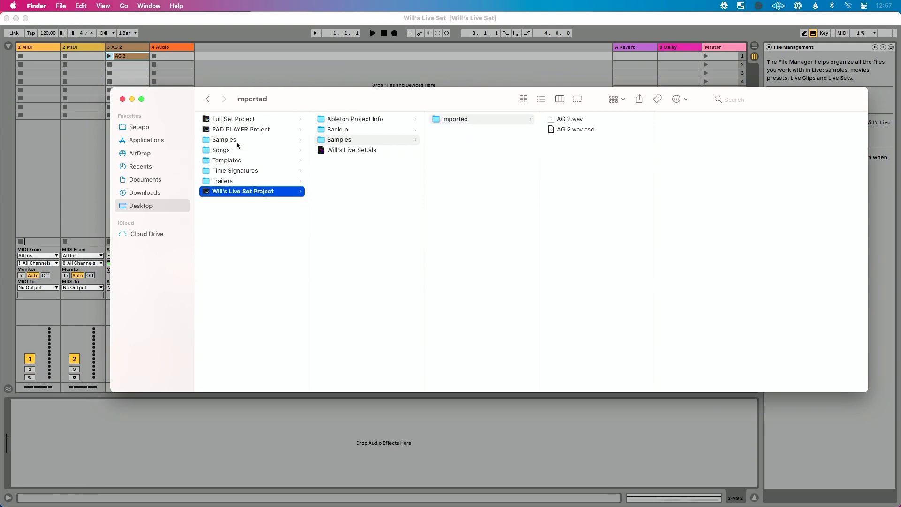
pyautogui.click(236, 142)
pyautogui.click(243, 151)
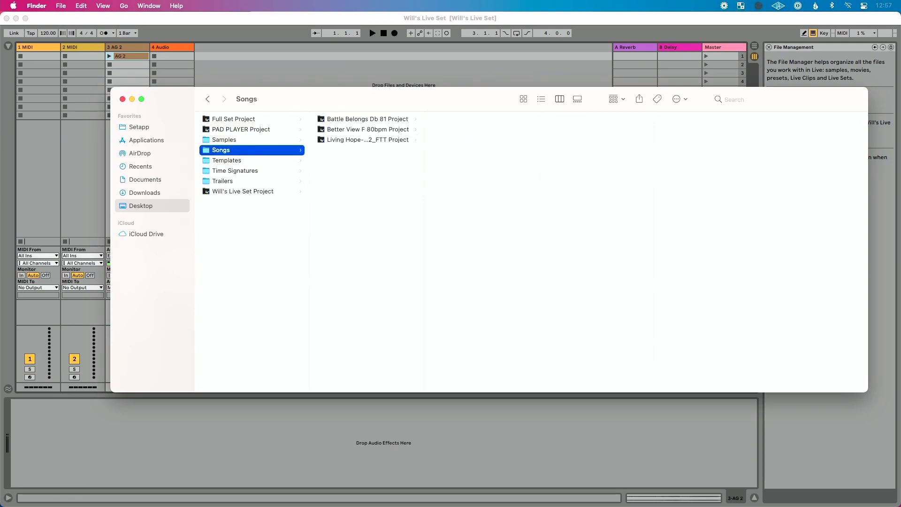
# Look inside the Desktop's Templates folder in Finder.
pyautogui.click(252, 161)
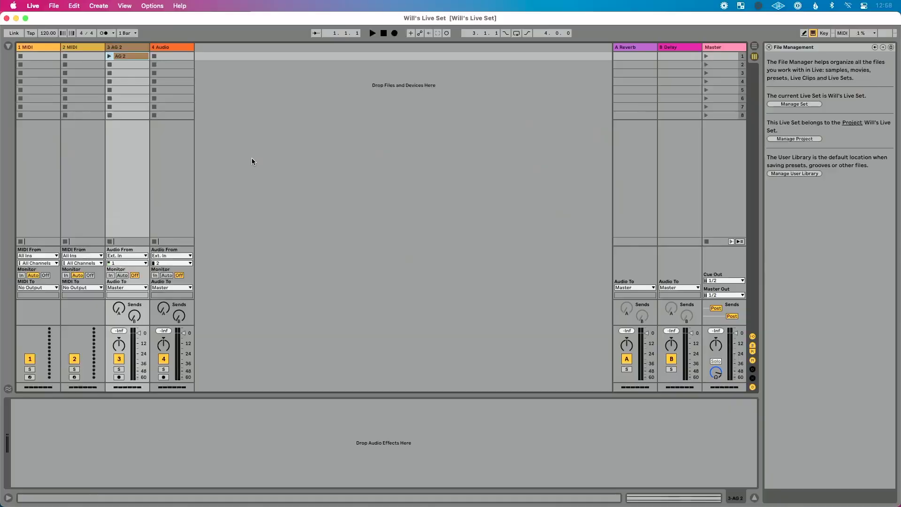
pyautogui.click(50, 7)
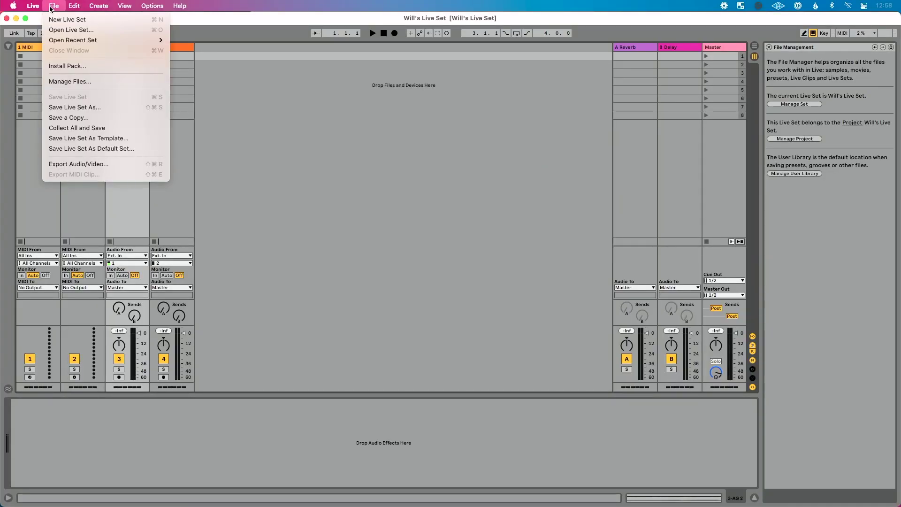
pyautogui.click(116, 124)
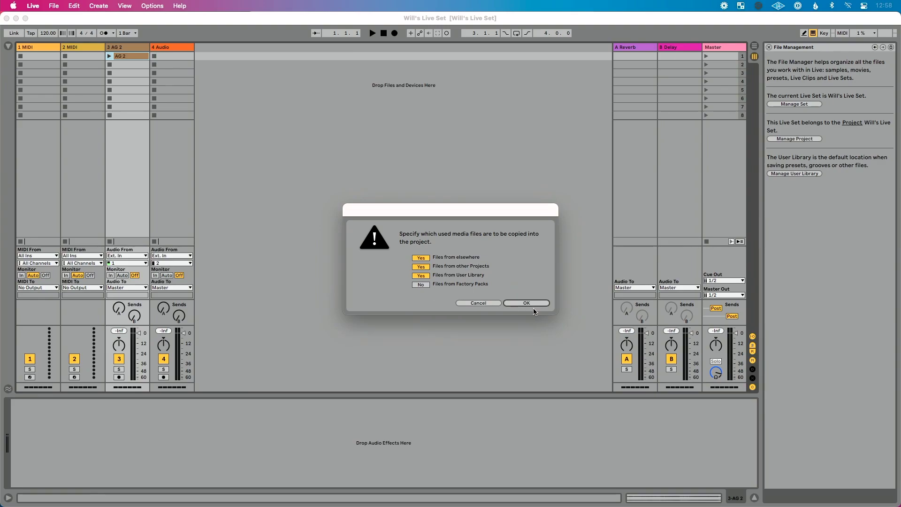
pyautogui.click(491, 302)
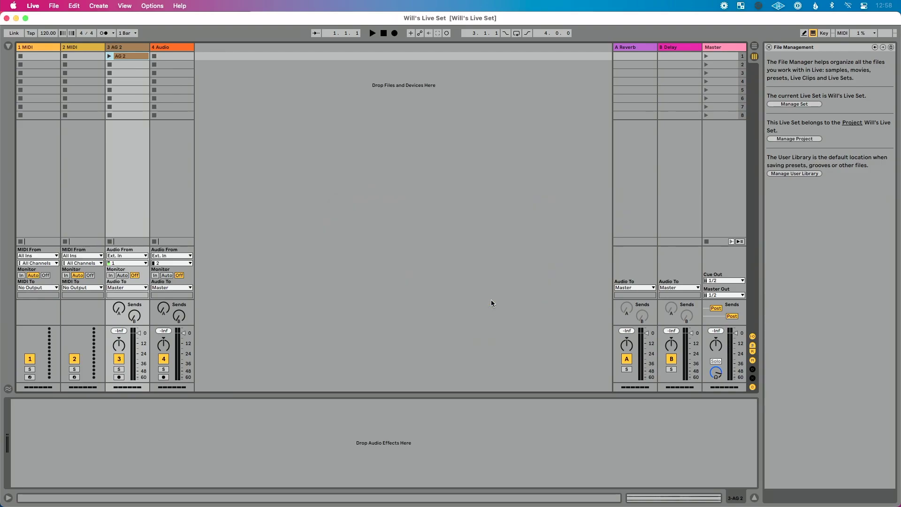
pyautogui.press('super+Tab')
pyautogui.click(268, 192)
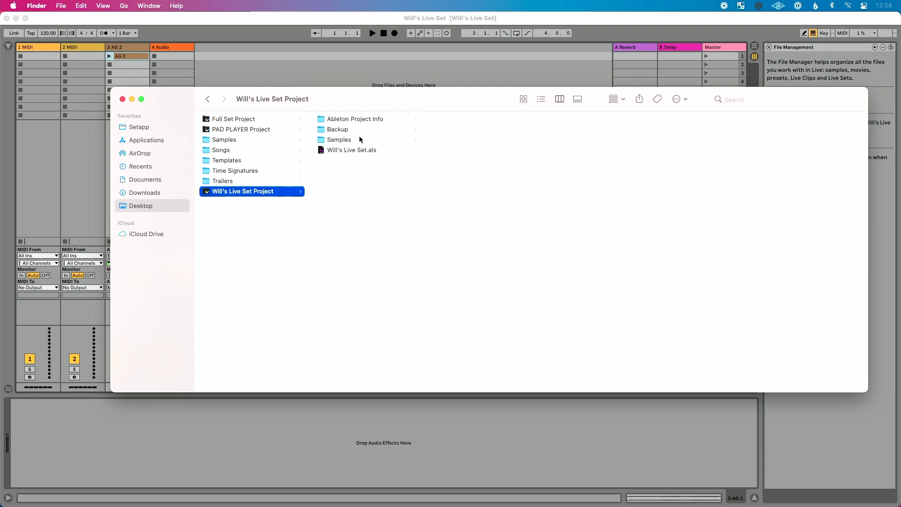
# Compress the Will's Live Set Project folder into an archive.
pyautogui.rightClick(261, 194)
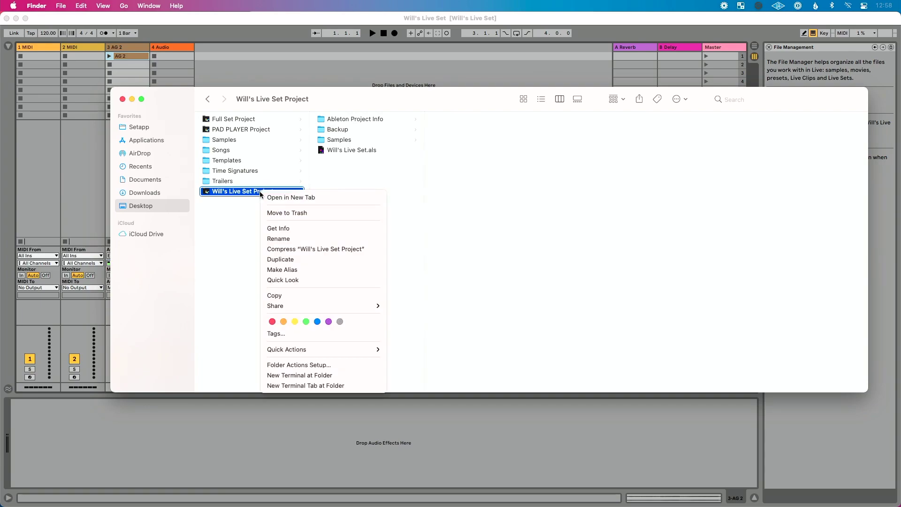
pyautogui.click(305, 249)
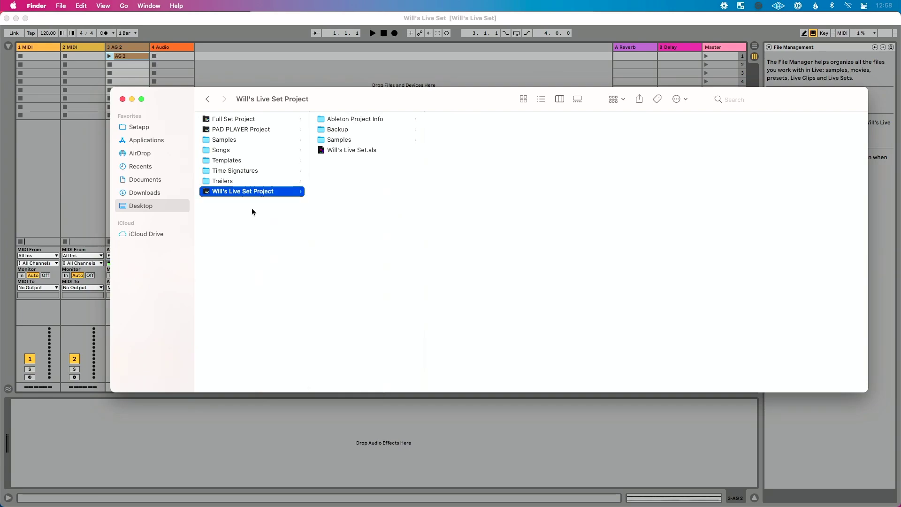